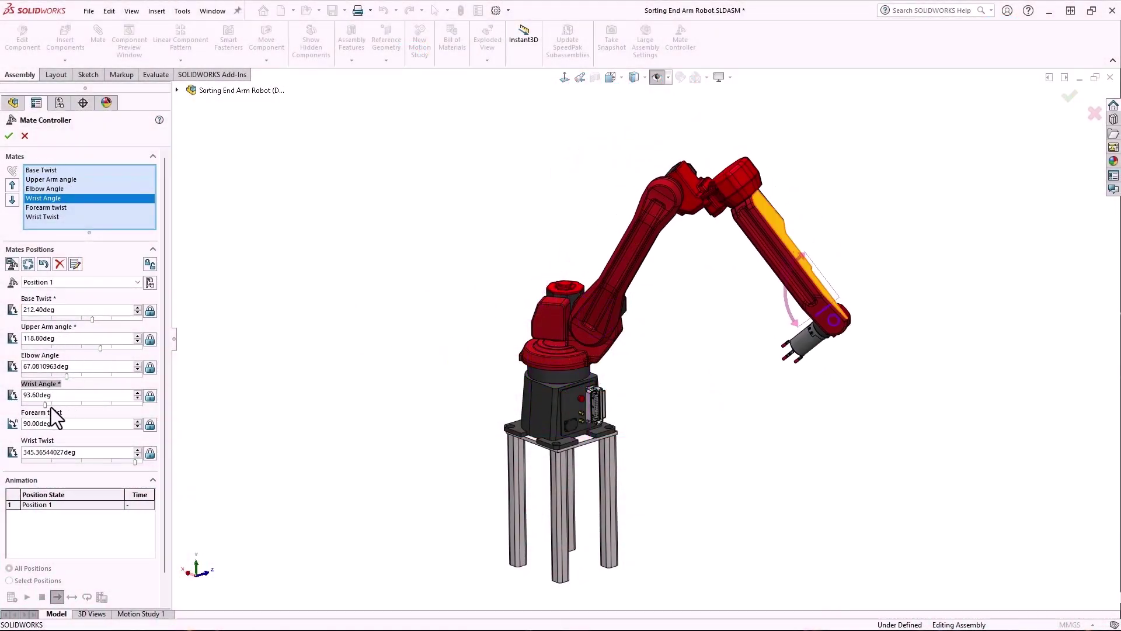
Try the forearm twist at 45 degrees, restore it to 90 degrees, and adjust the upper arm angle.
left_click(70, 423)
type("45")
key("Return")
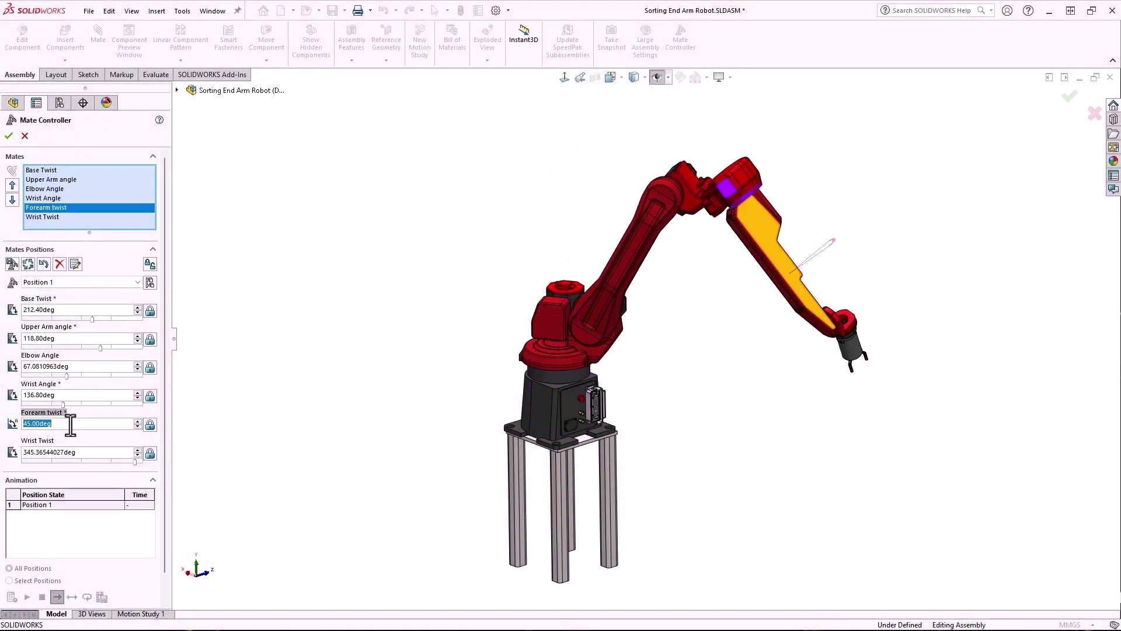
type("90")
key("Return")
left_click_drag(97, 349, 112, 348)
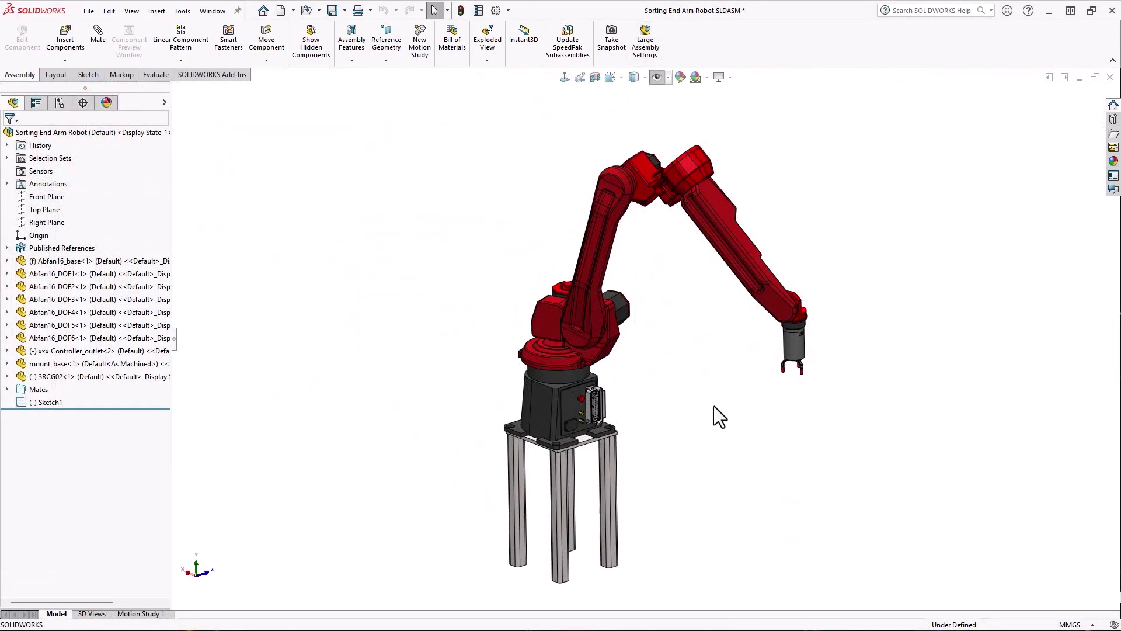
Inspect the assembly's mates and test the robot arm's free motion by swinging its links.
left_click(7, 389)
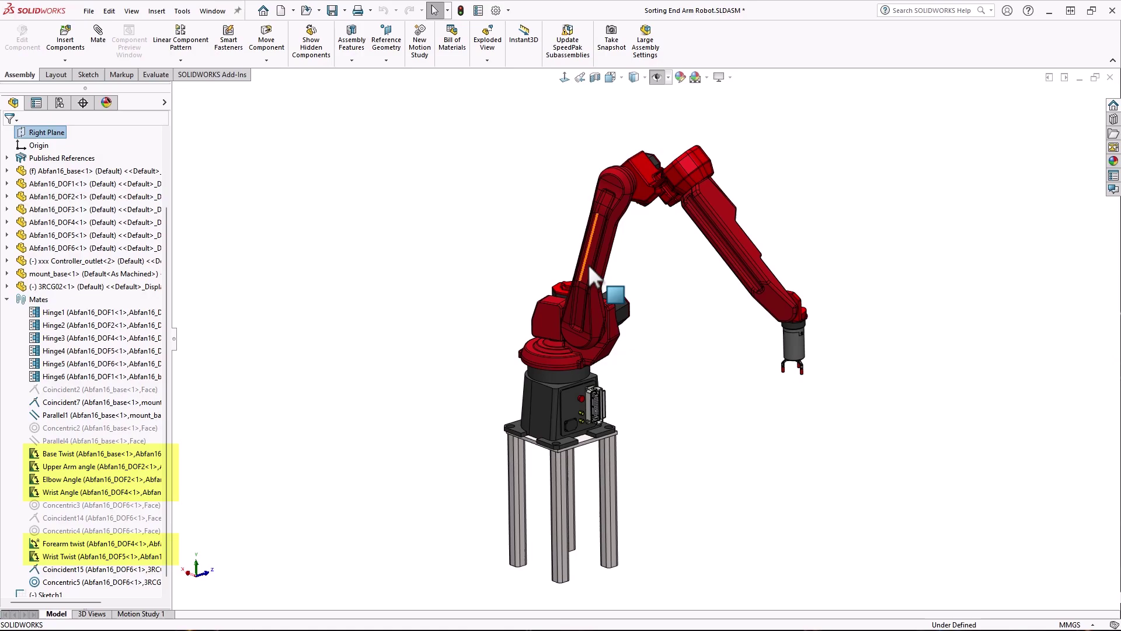
left_click_drag(587, 264, 751, 316)
left_click_drag(756, 359, 660, 230)
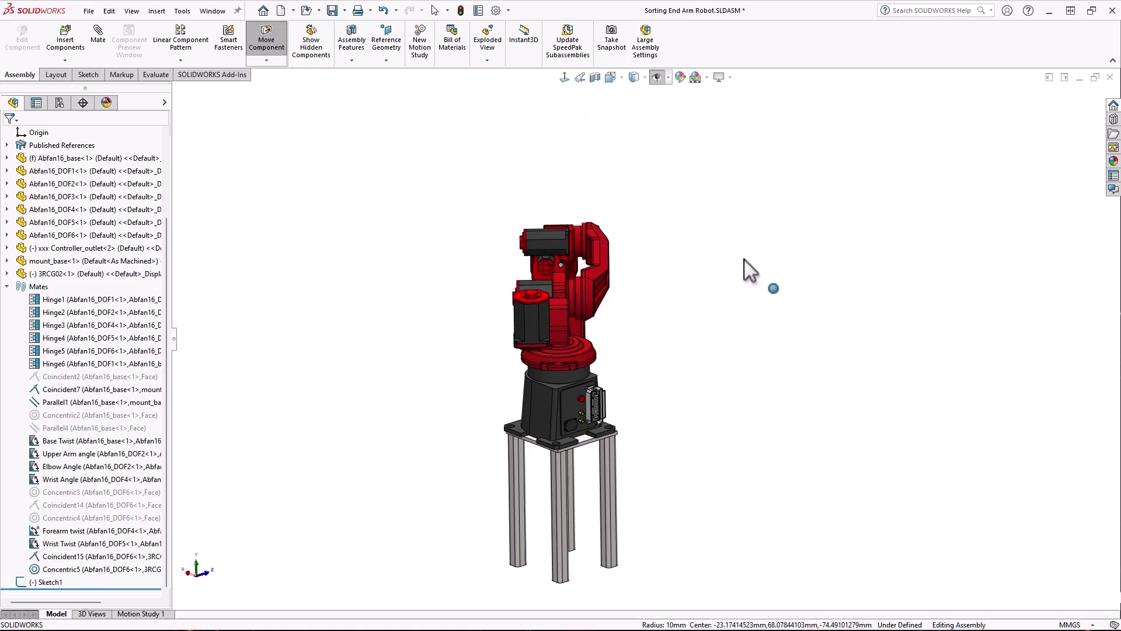
key("Escape")
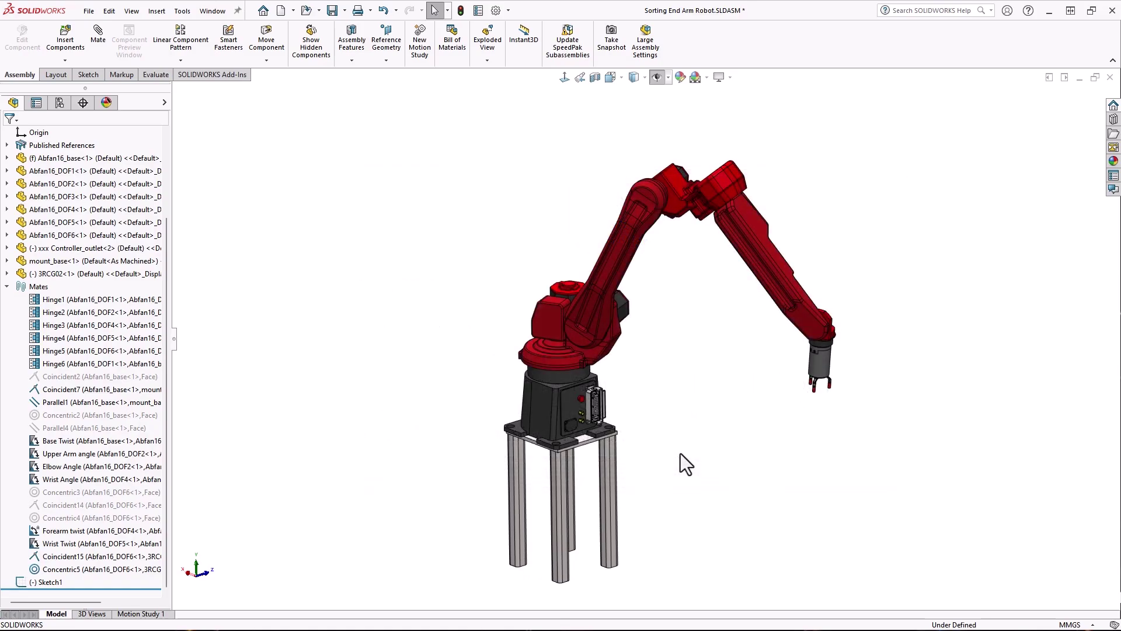
Customize the Assembly commands by adding the Mate Controller command beside Large Assembly Settings.
right_click(711, 52)
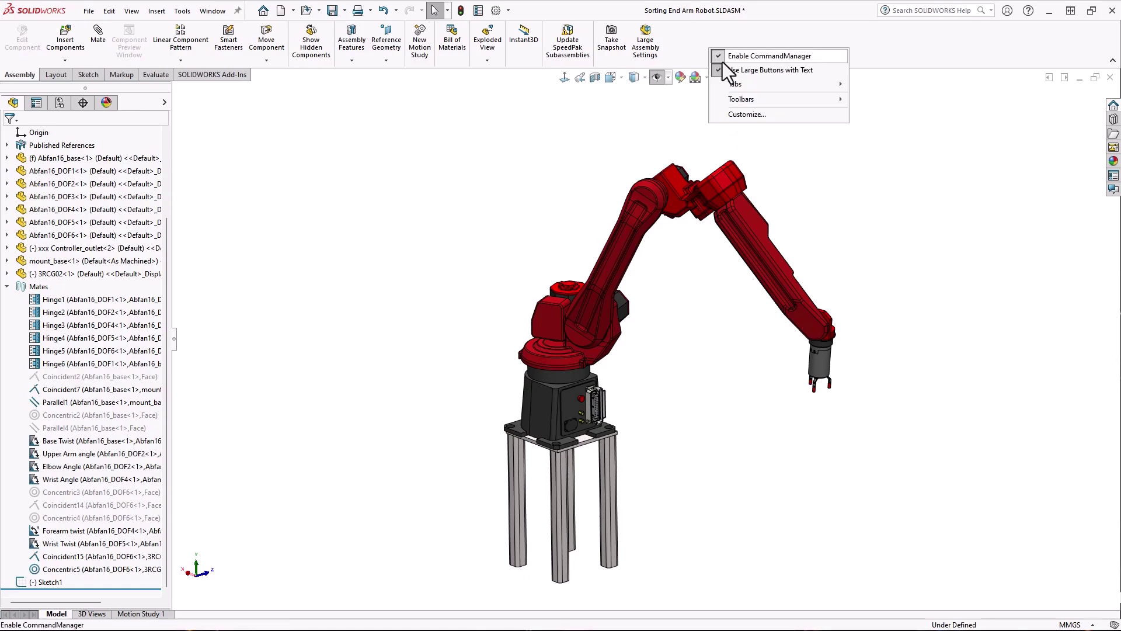
left_click(748, 114)
left_click(410, 114)
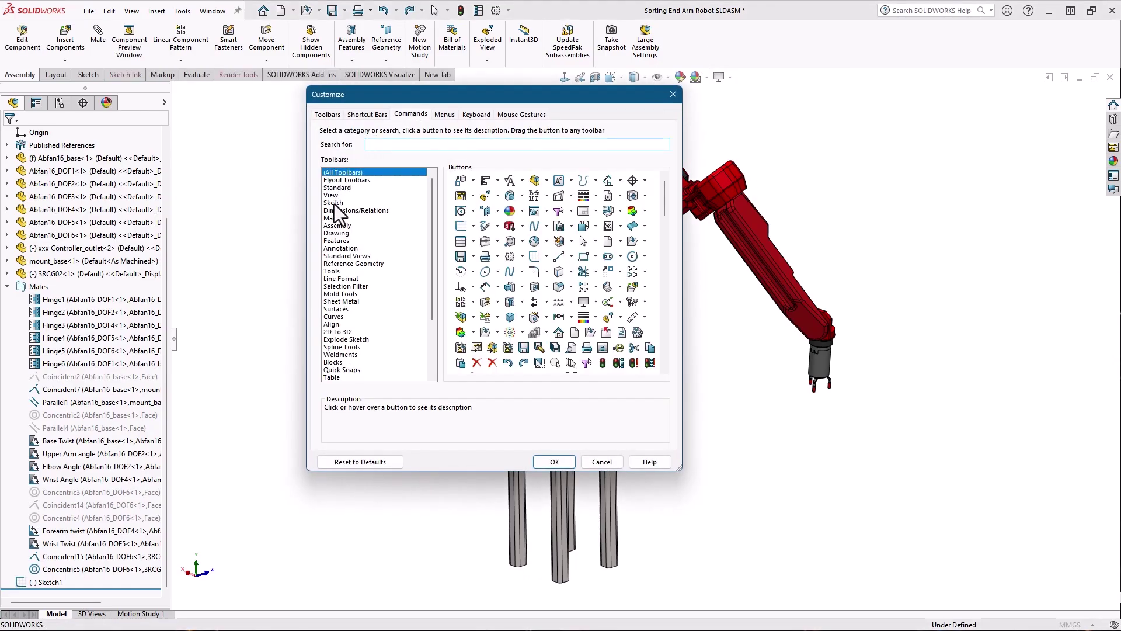
left_click(337, 225)
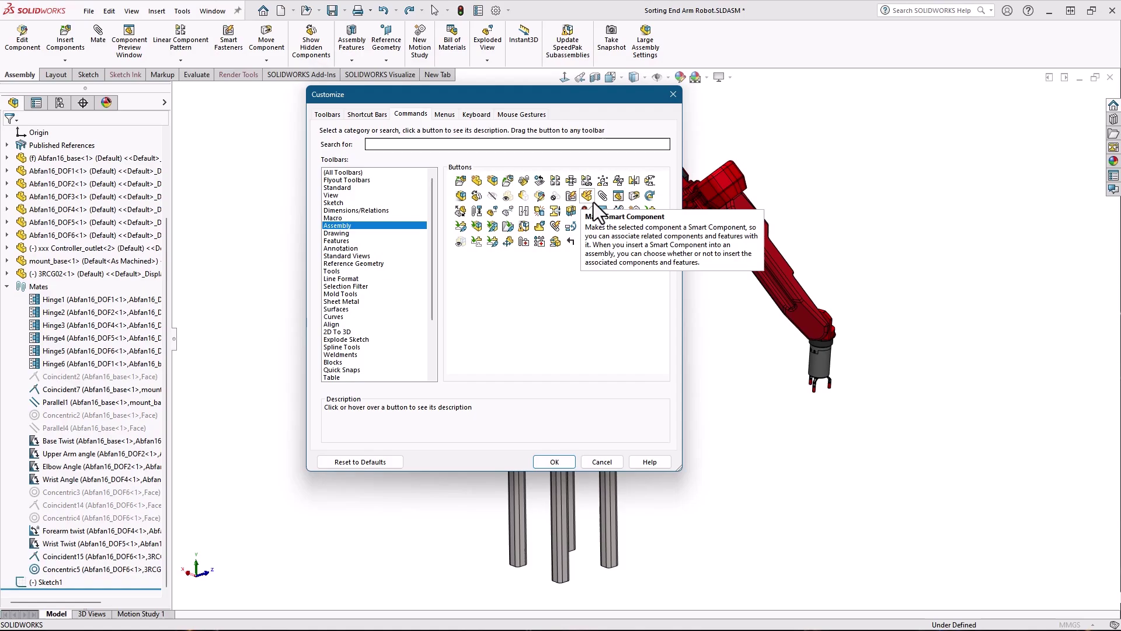
left_click_drag(603, 211, 677, 42)
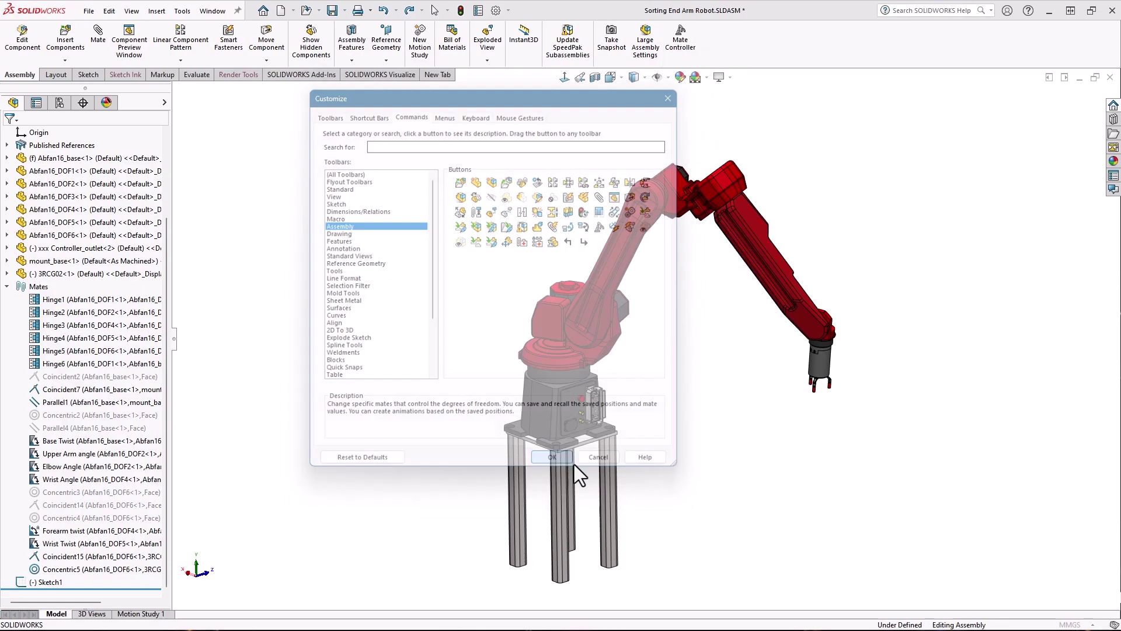
left_click(558, 457)
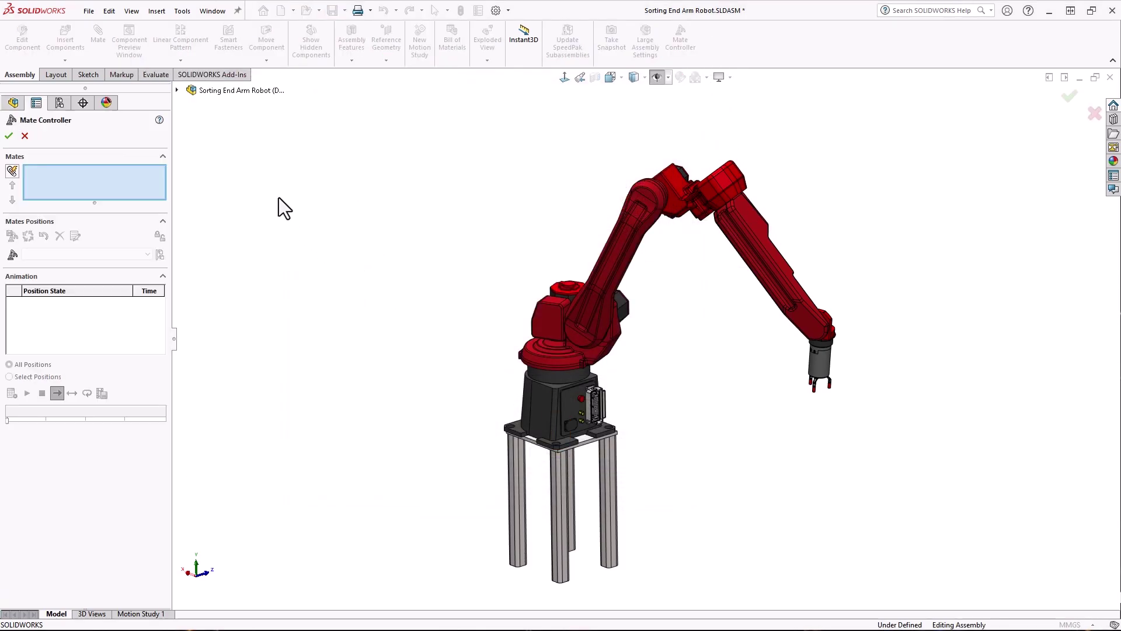
Collect all supported mates of the robot assembly into the Mate Controller.
left_click(177, 90)
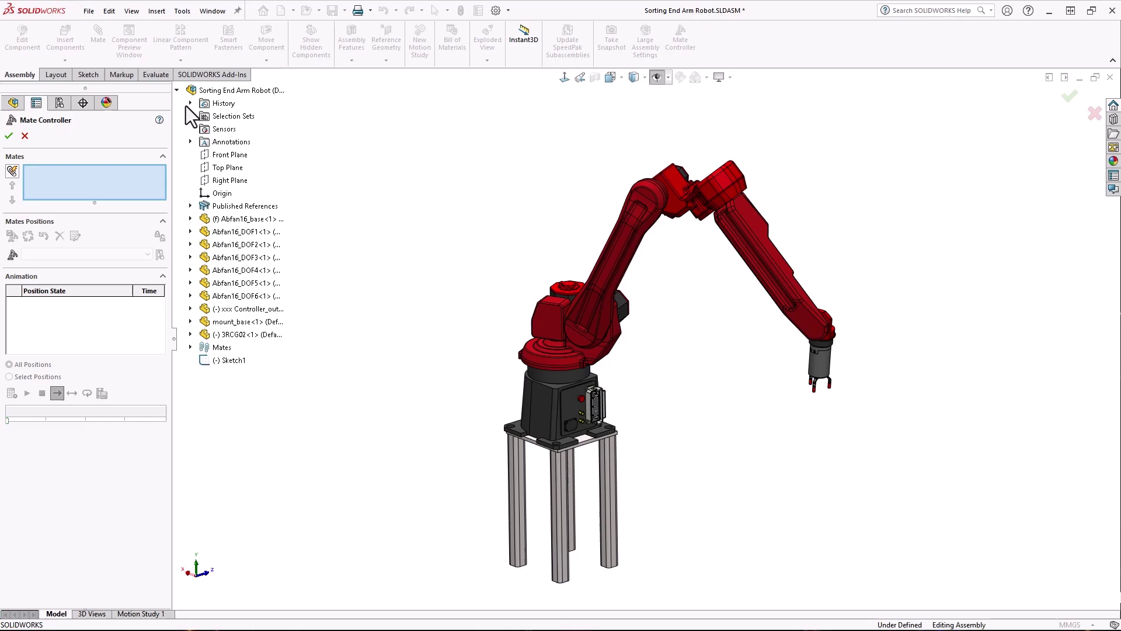
left_click(190, 347)
left_click(248, 462)
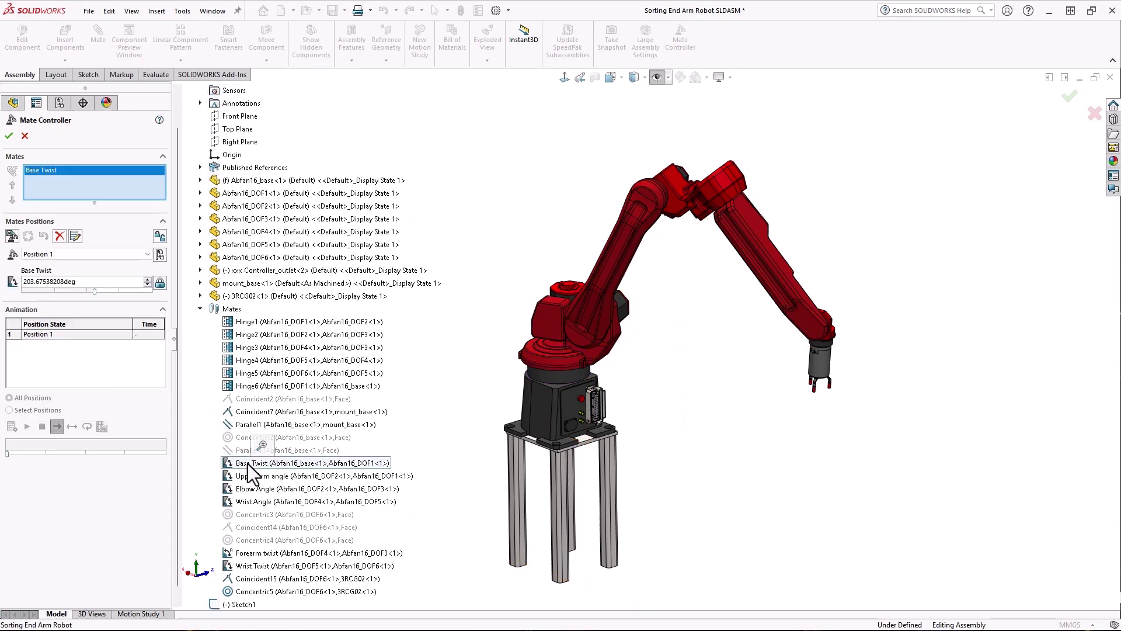
left_click(248, 463)
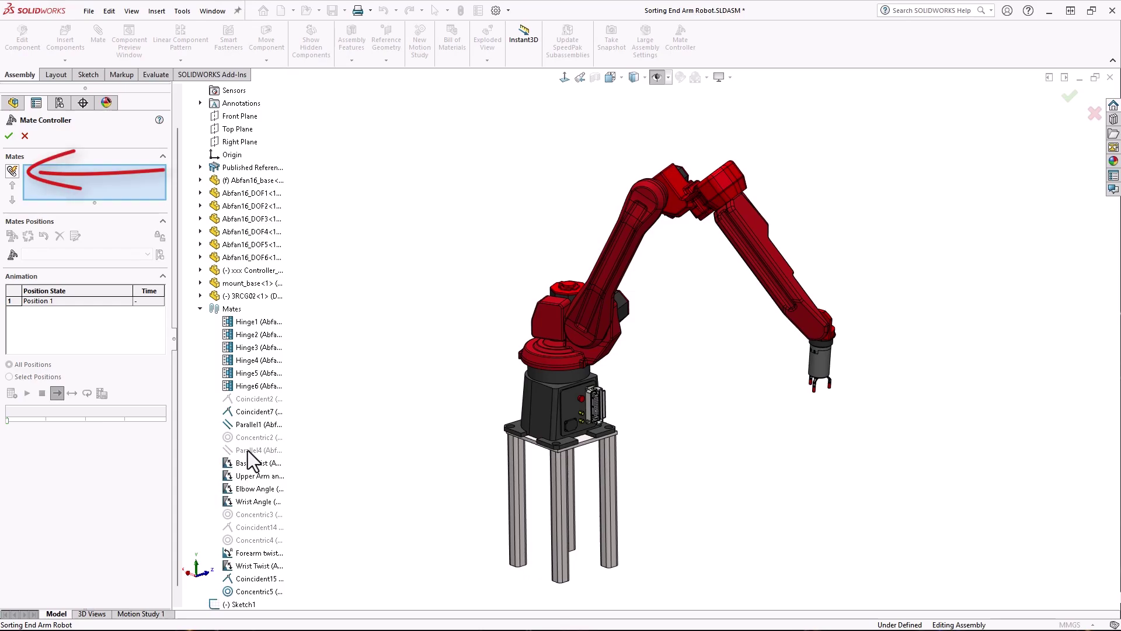
left_click(14, 172)
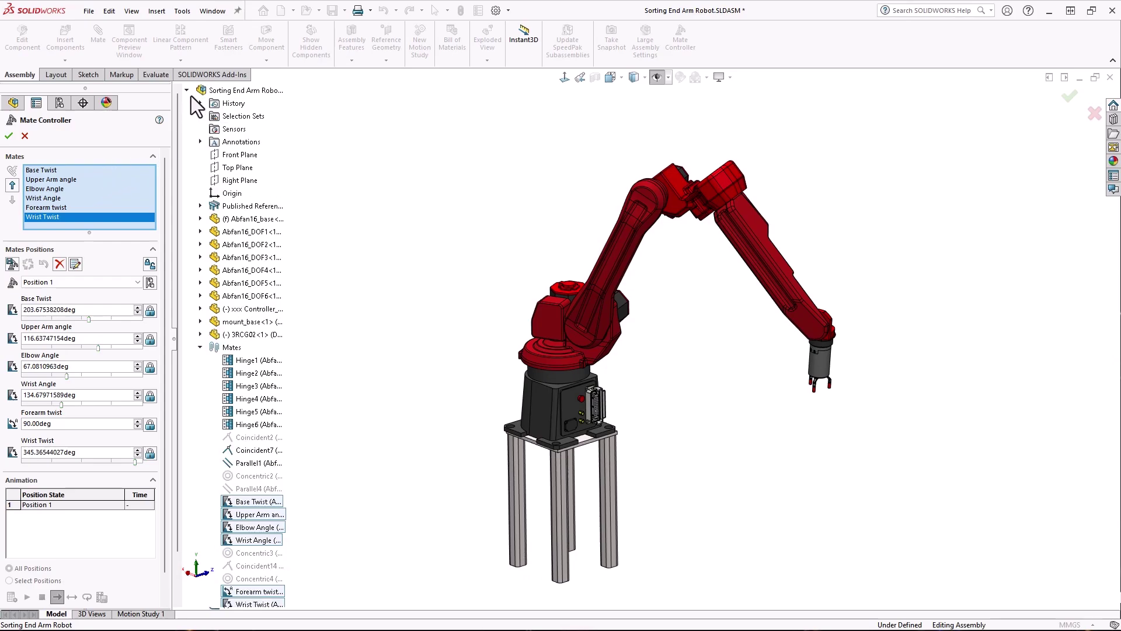
left_click(188, 90)
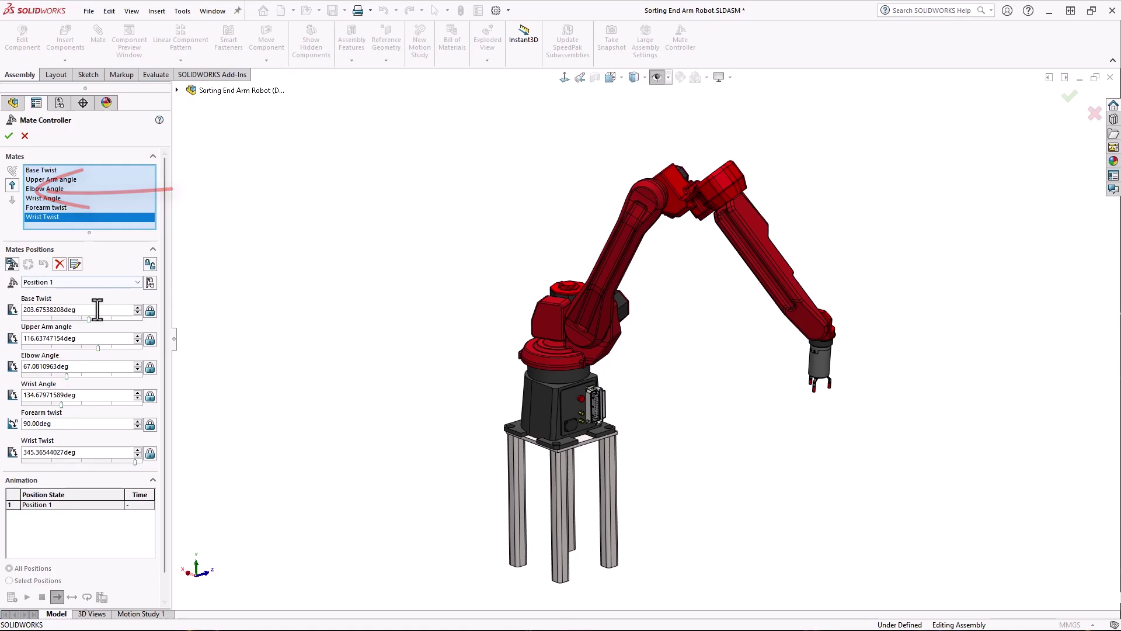
Set the base twist to 212.4 degrees, the upper arm angle to 118.8 degrees and the wrist angle to 136.8 degrees.
left_click_drag(86, 322, 101, 351)
left_click(98, 350)
left_click_drag(61, 406, 63, 406)
Try a forearm twist of 45 degrees and return it to 90 degrees.
left_click(70, 424)
type("45")
key("Return")
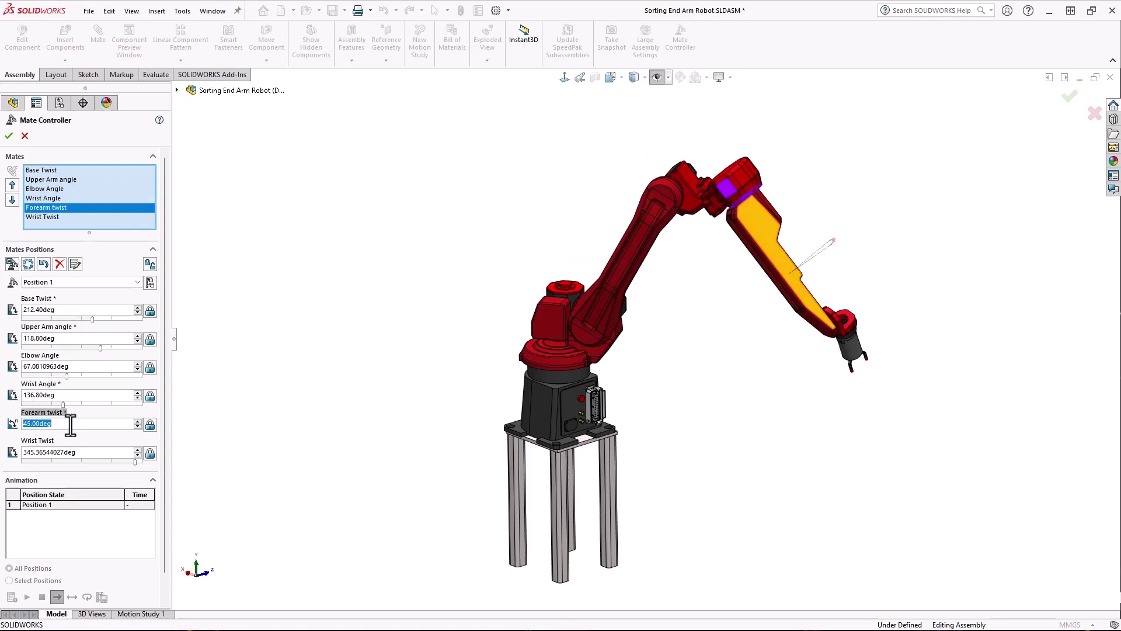
type("90")
key("Return")
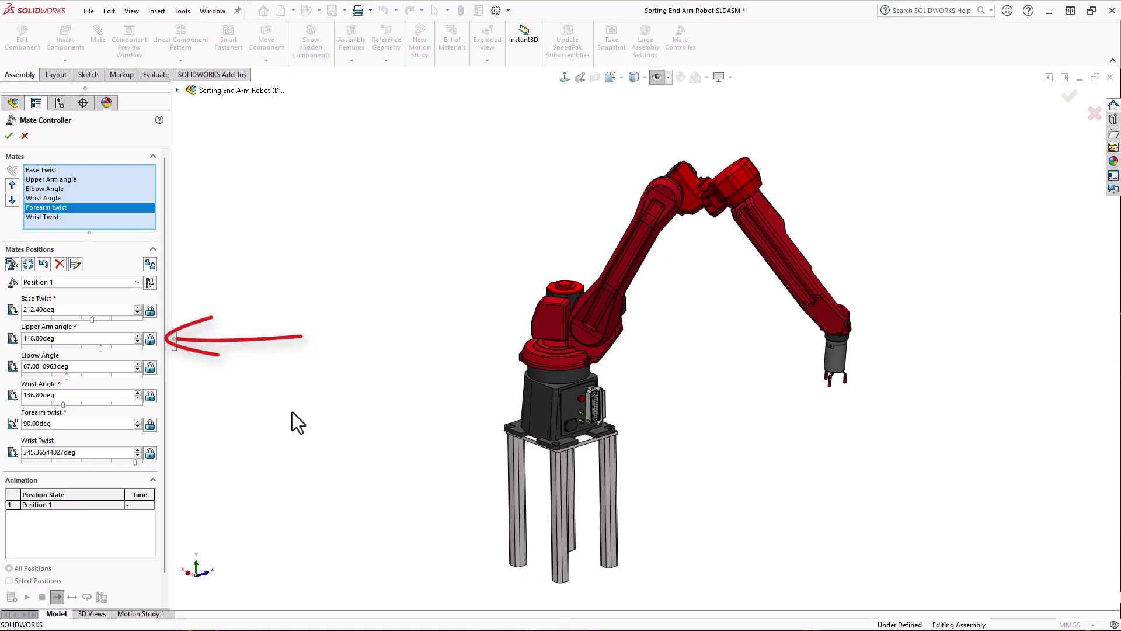
Make the upper arm angle driven, swing the arm freely to about 114 degrees, and make the angle driving again.
left_click(150, 341)
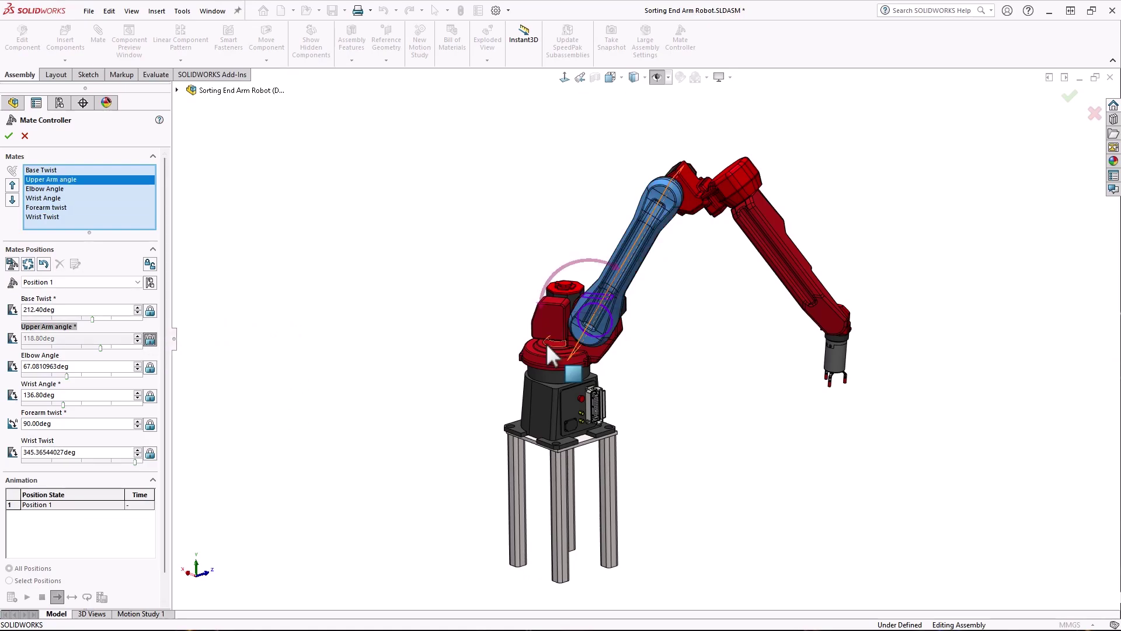
left_click_drag(547, 347, 604, 319)
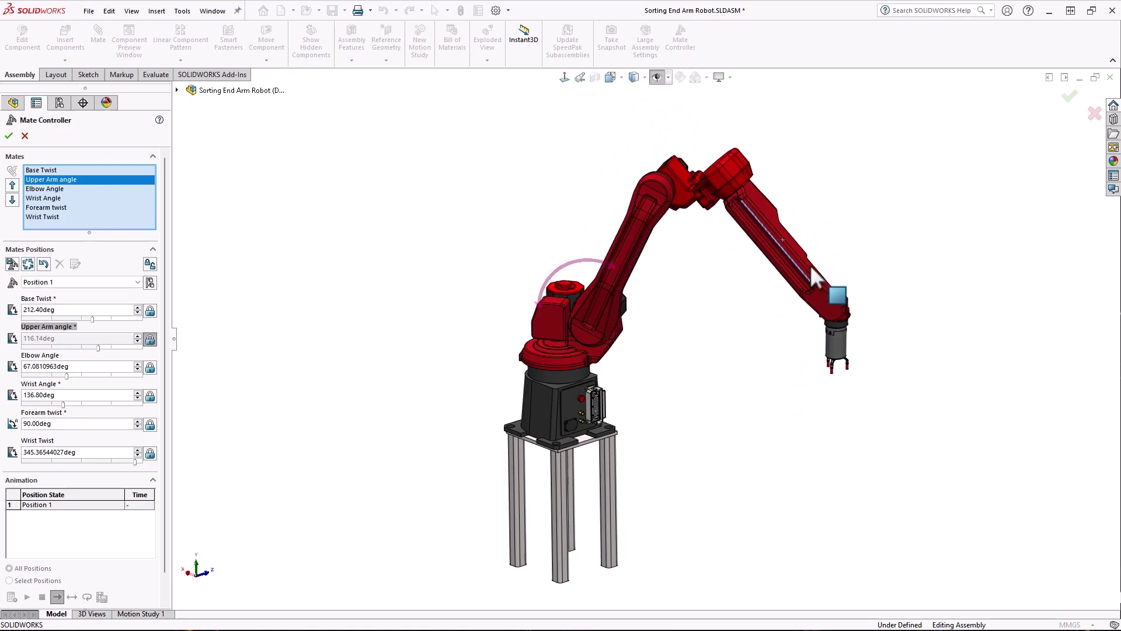
mouse_move(811, 270)
left_mouse_down()
mouse_move(816, 225)
mouse_move(770, 281)
mouse_move(790, 258)
mouse_move(780, 252)
mouse_move(793, 274)
left_mouse_up()
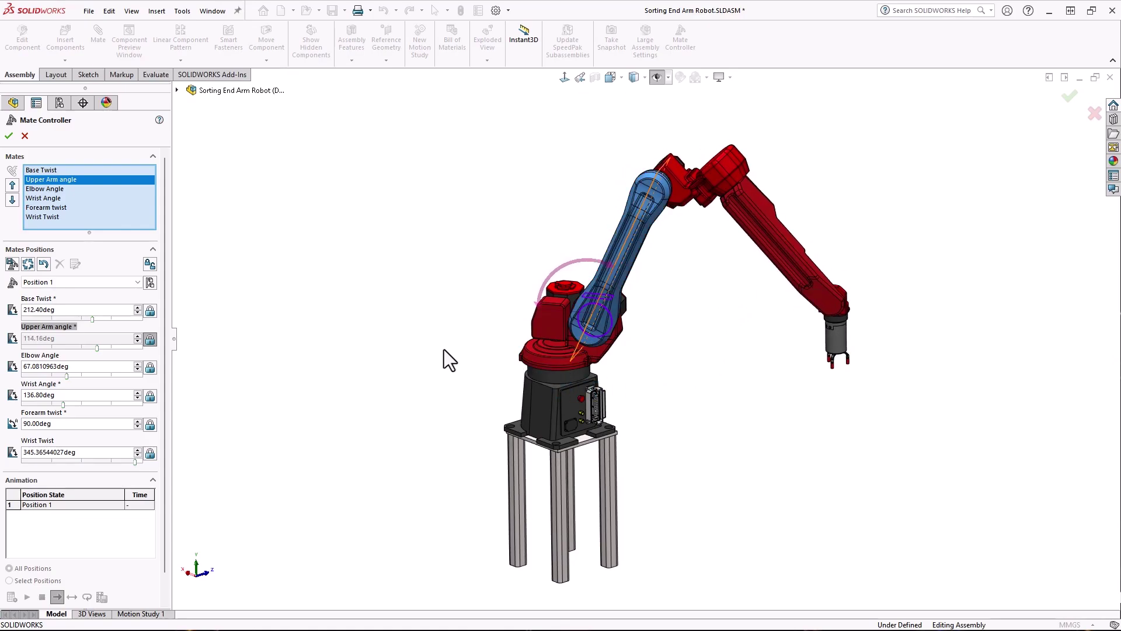
left_click(149, 339)
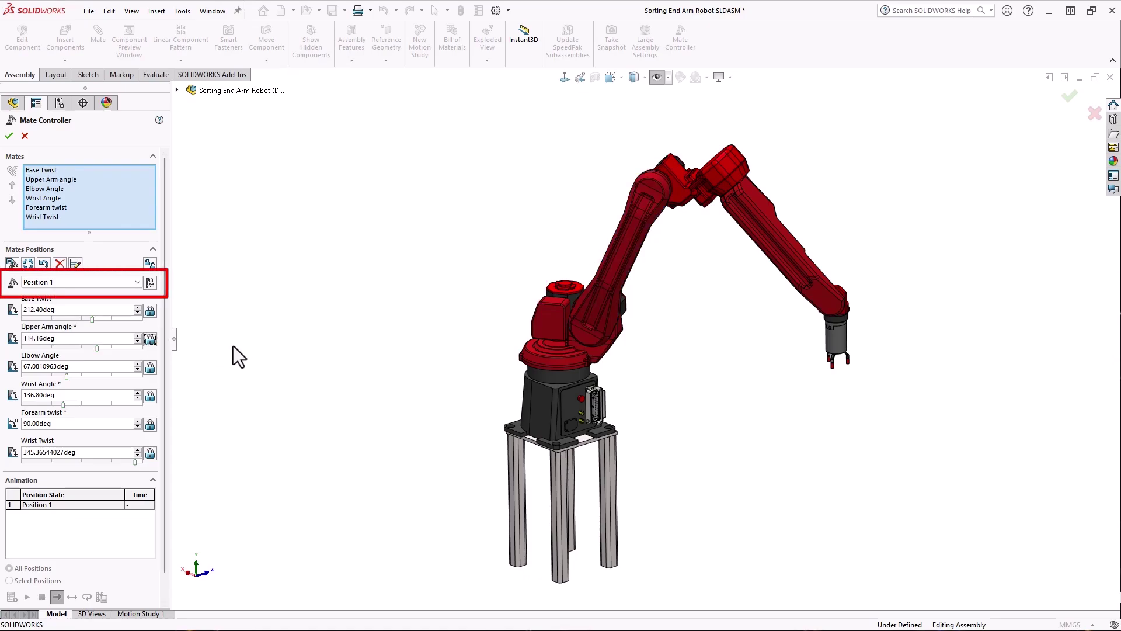
Set the upper arm angle to 156.6 degrees and the elbow angle to 109.8 degrees, and save the pose as Position 2.
left_click(99, 349)
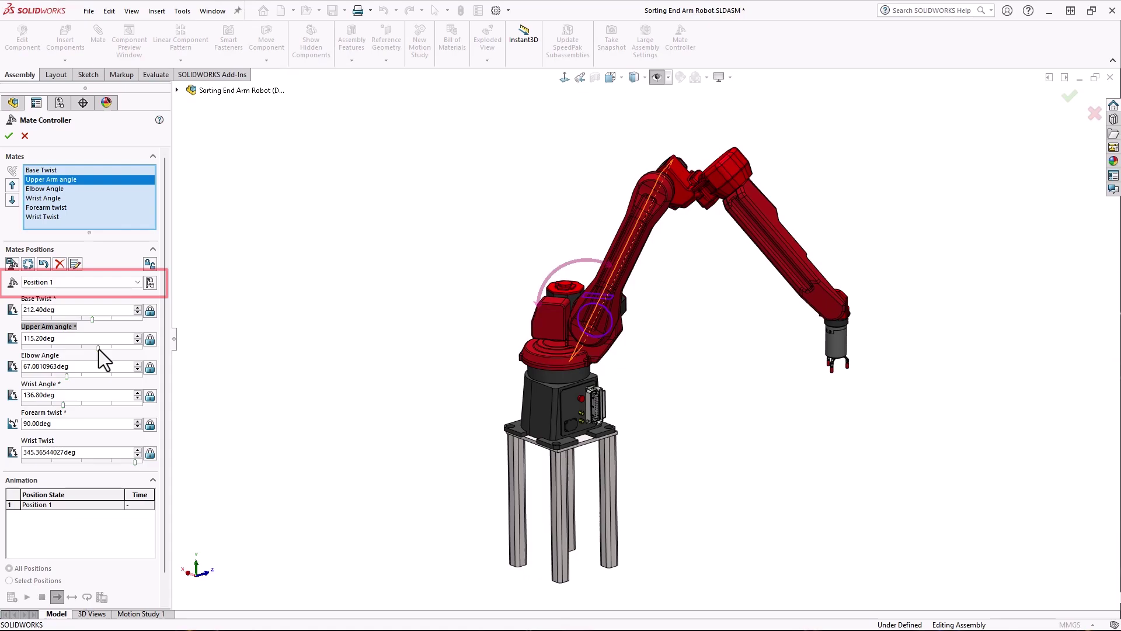
left_click_drag(66, 375, 125, 351)
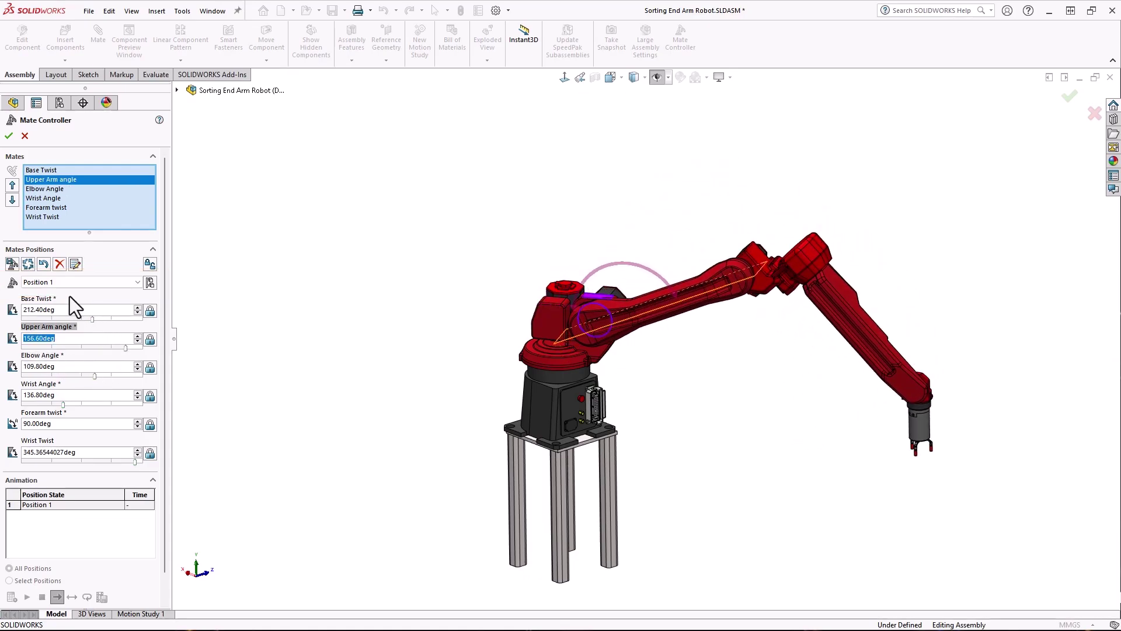
left_click(12, 264)
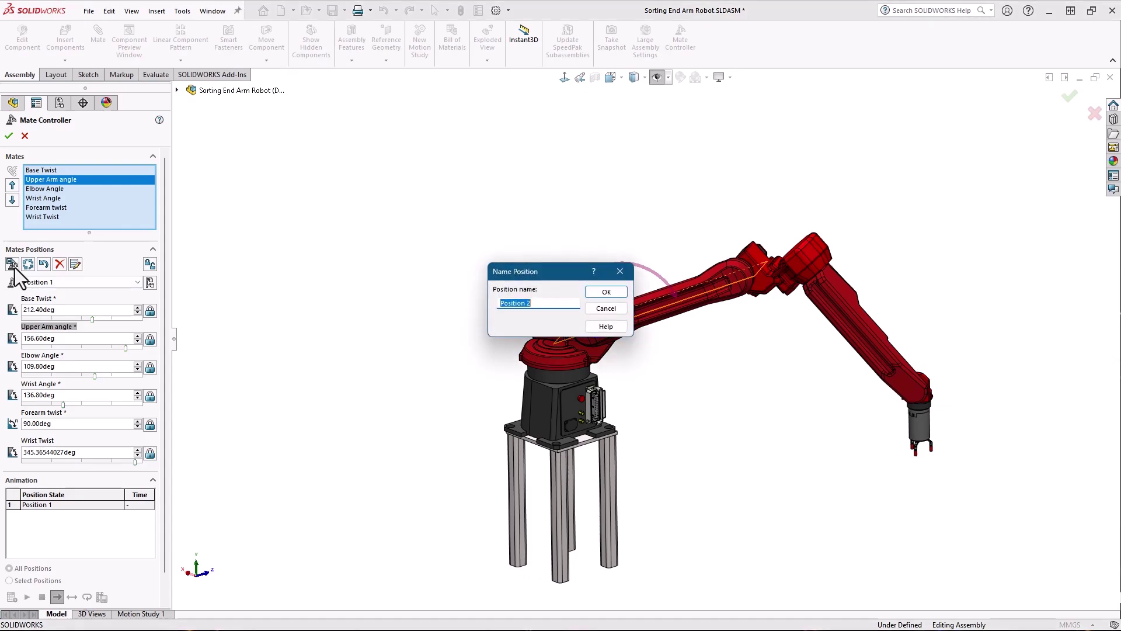
left_click(591, 292)
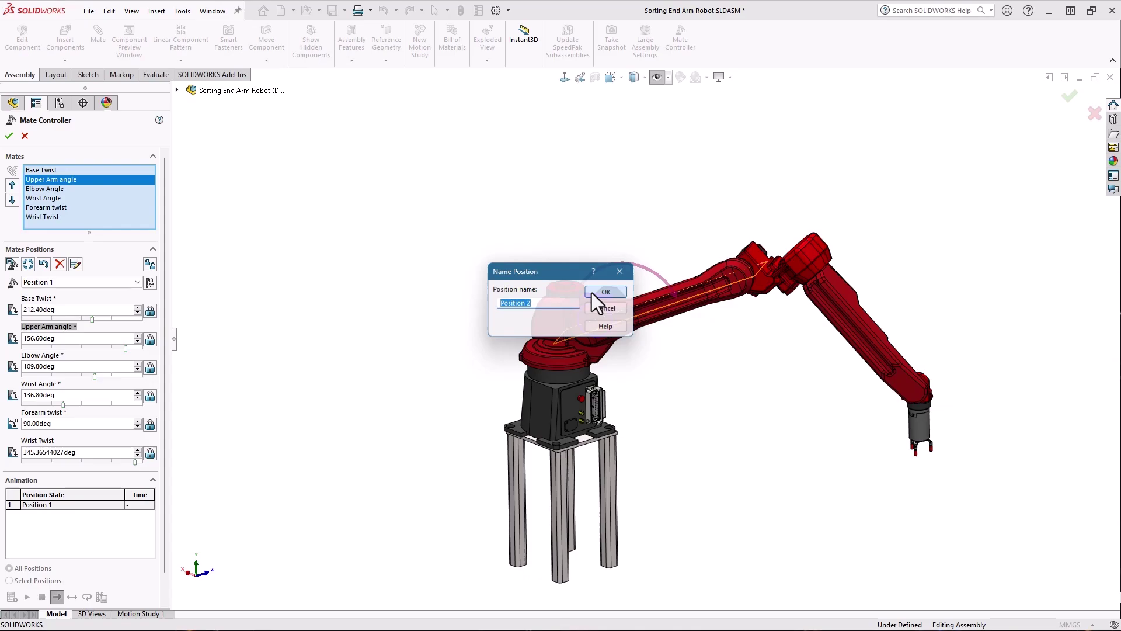
Save Position 3 with base twist 223.2, upper arm angle 122.4, elbow angle 135 and wrist angle 74.7 degrees.
mouse_move(125, 348)
left_mouse_down()
mouse_move(103, 347)
mouse_move(95, 319)
left_mouse_up()
left_click(95, 376)
left_click_drag(95, 376, 111, 375)
left_click_drag(63, 404, 37, 408)
left_click(12, 263)
key("Return")
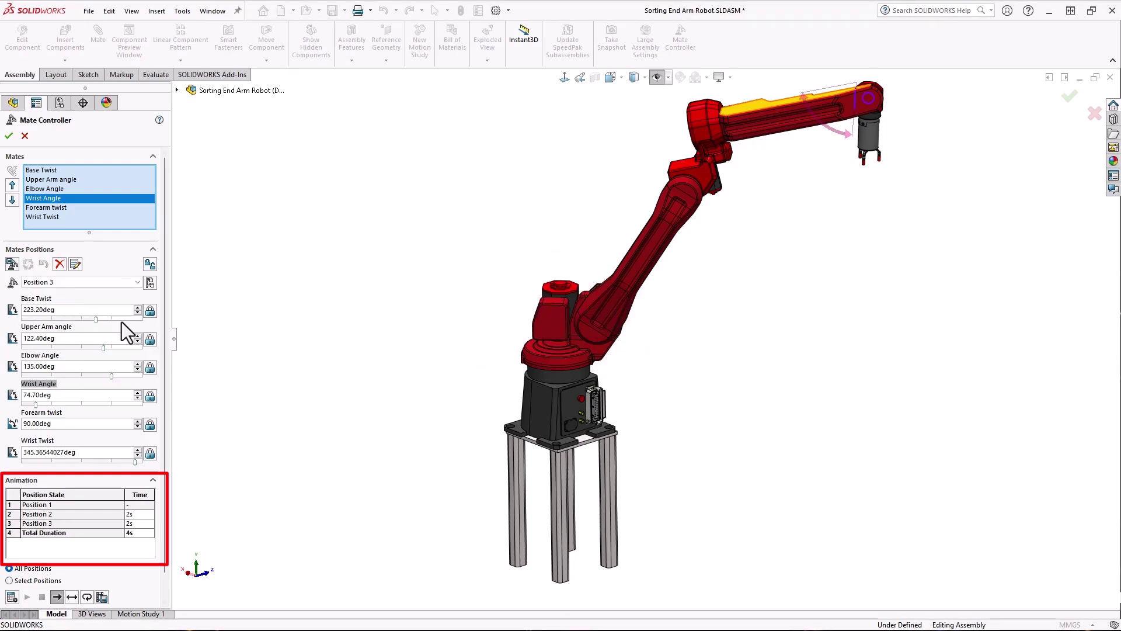
Set base twist to 61.2 degrees, make the upper arm, elbow and wrist angles driven, and pose them at about 161, 73 and 176 degrees.
left_click_drag(95, 319, 43, 320)
left_click(150, 339)
left_click(150, 367)
left_click(150, 395)
left_click_drag(247, 139, 119, 292)
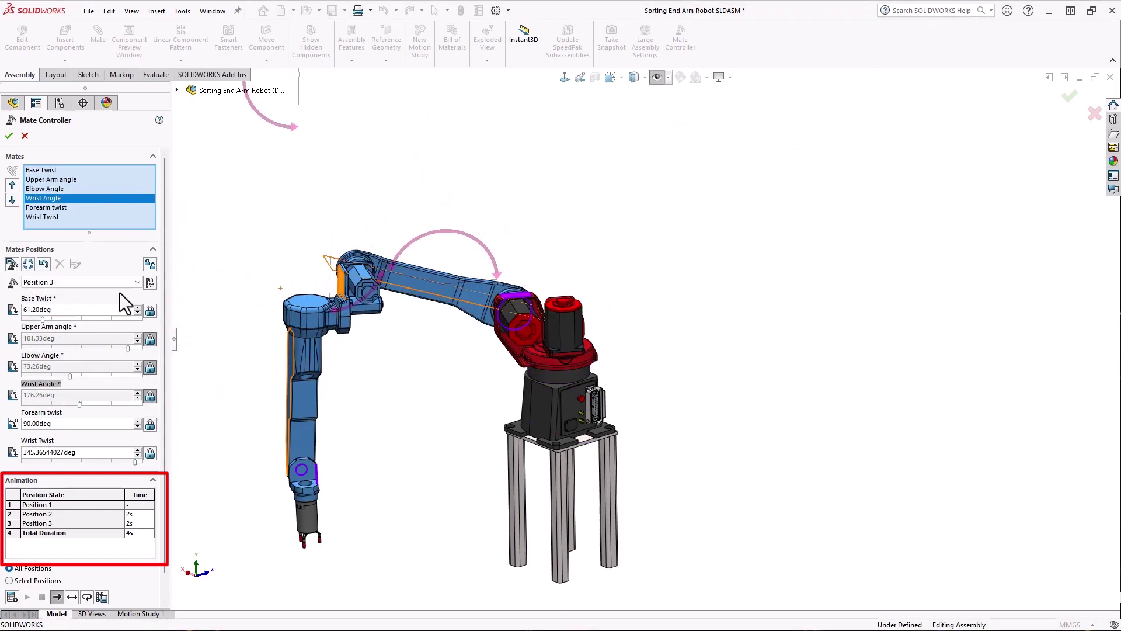
Save the current pose as Position 4 and calculate the animation for all positions.
left_click(16, 265)
left_click(626, 288)
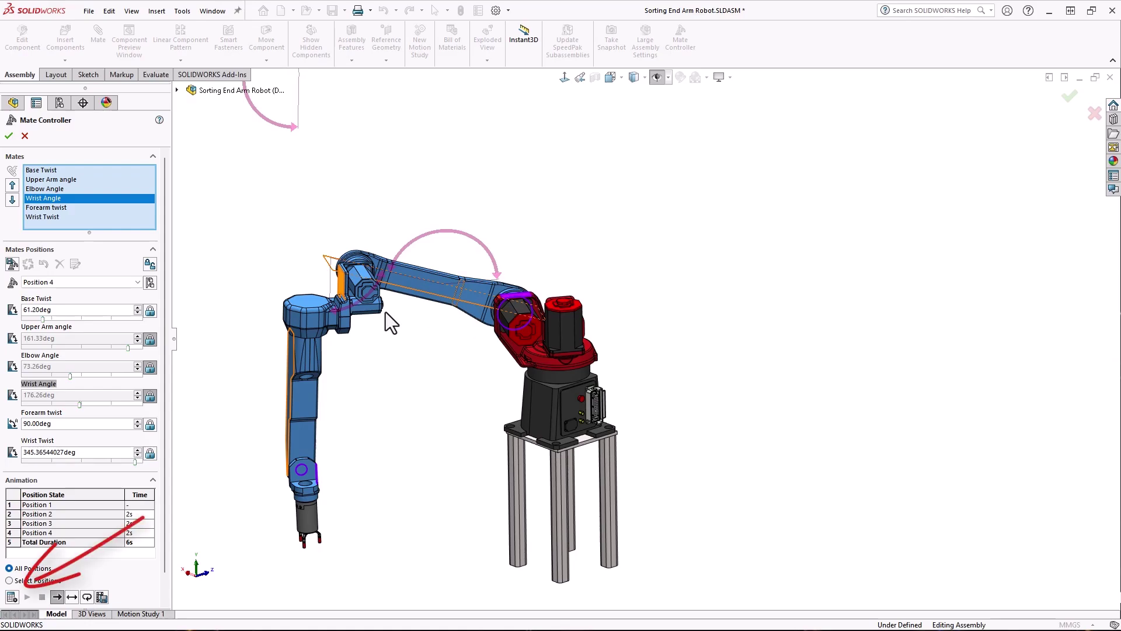
left_click(12, 596)
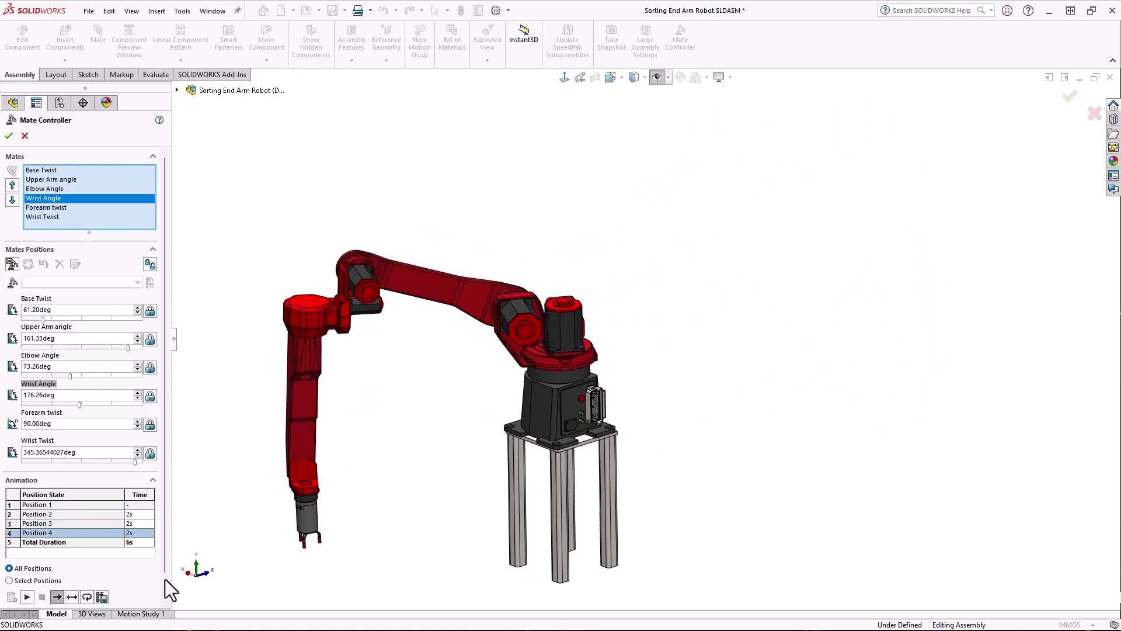
Update Position 4 to upper arm angle 111.6, elbow angle 48.6 and wrist angle 153 degrees, and recalculate the animation.
left_click(138, 280)
left_click(102, 312)
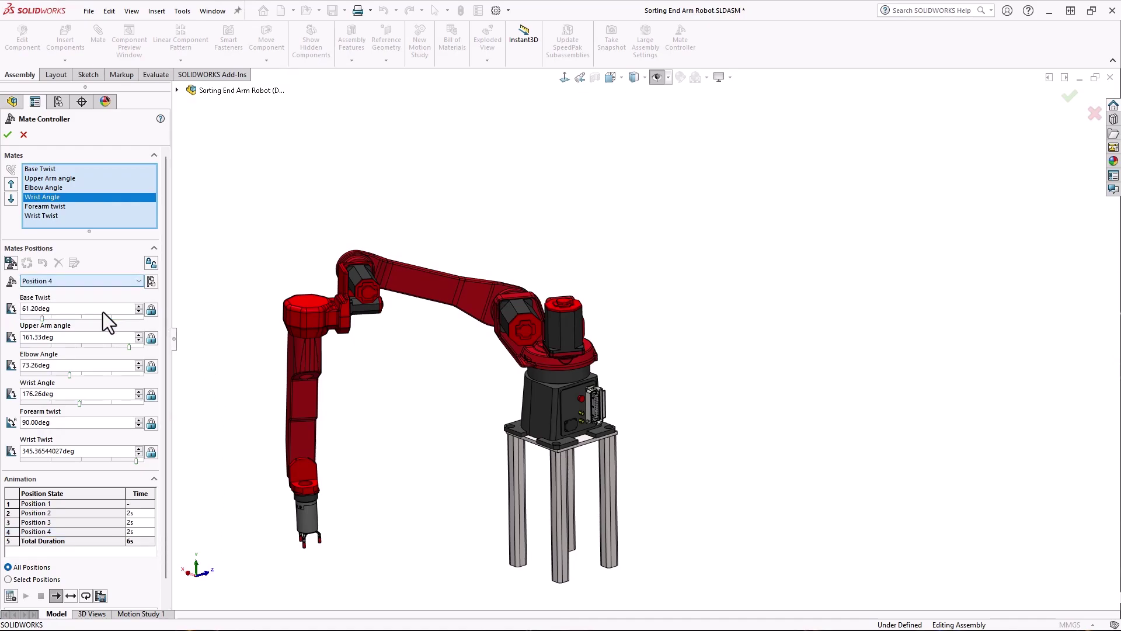
left_click_drag(126, 347, 68, 404)
left_click(26, 263)
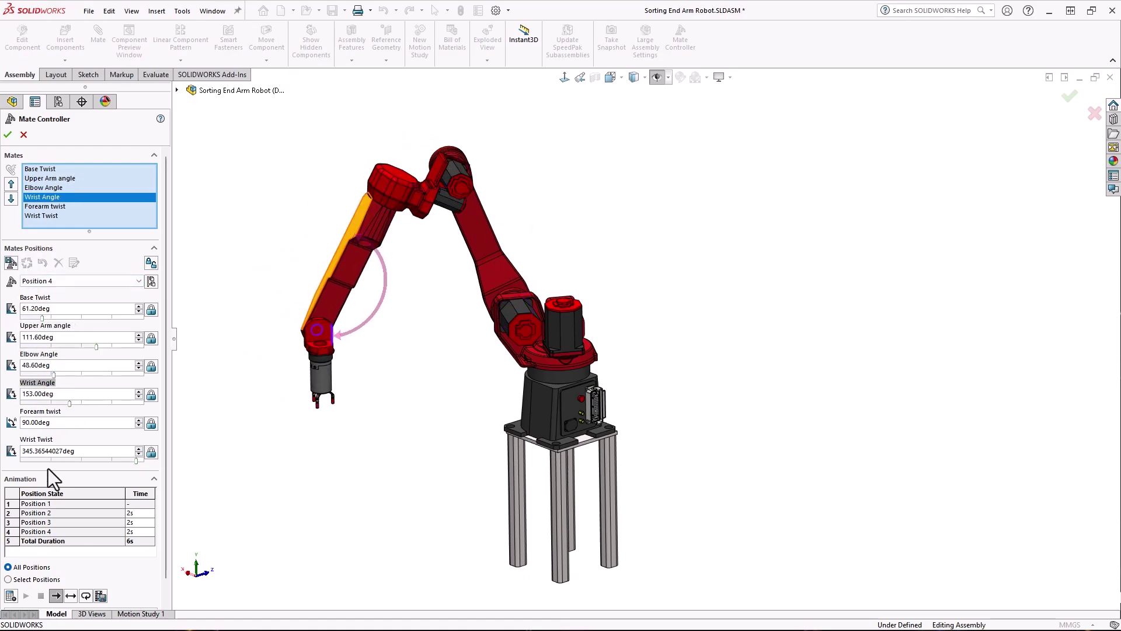
left_click(11, 595)
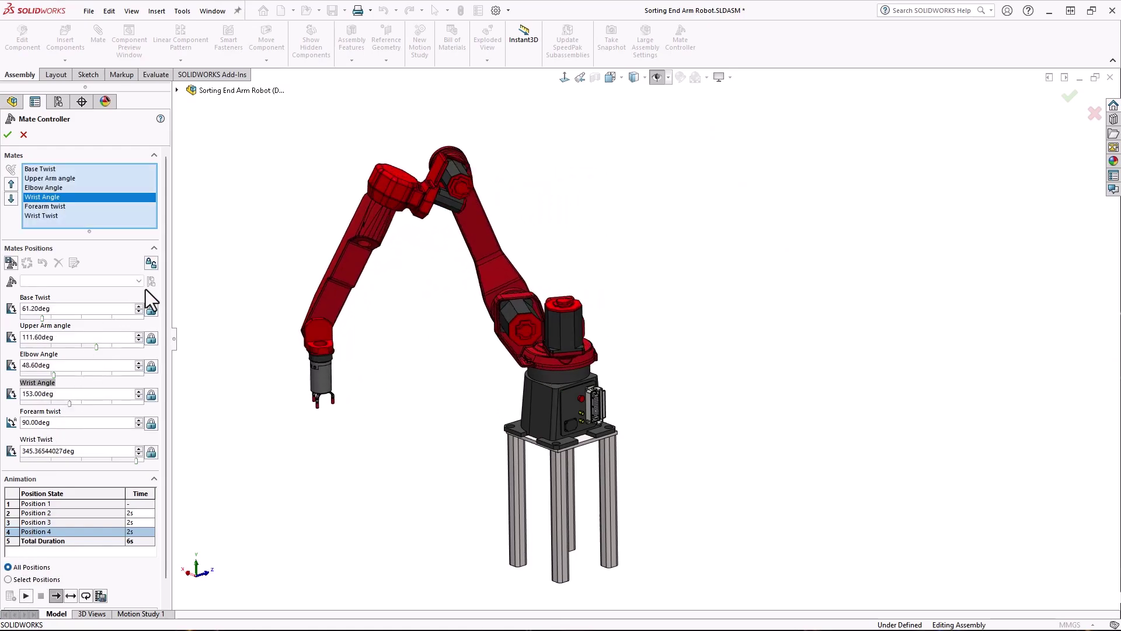
Add an assembly configuration for Position 1 and another for Position 2.
left_click(140, 282)
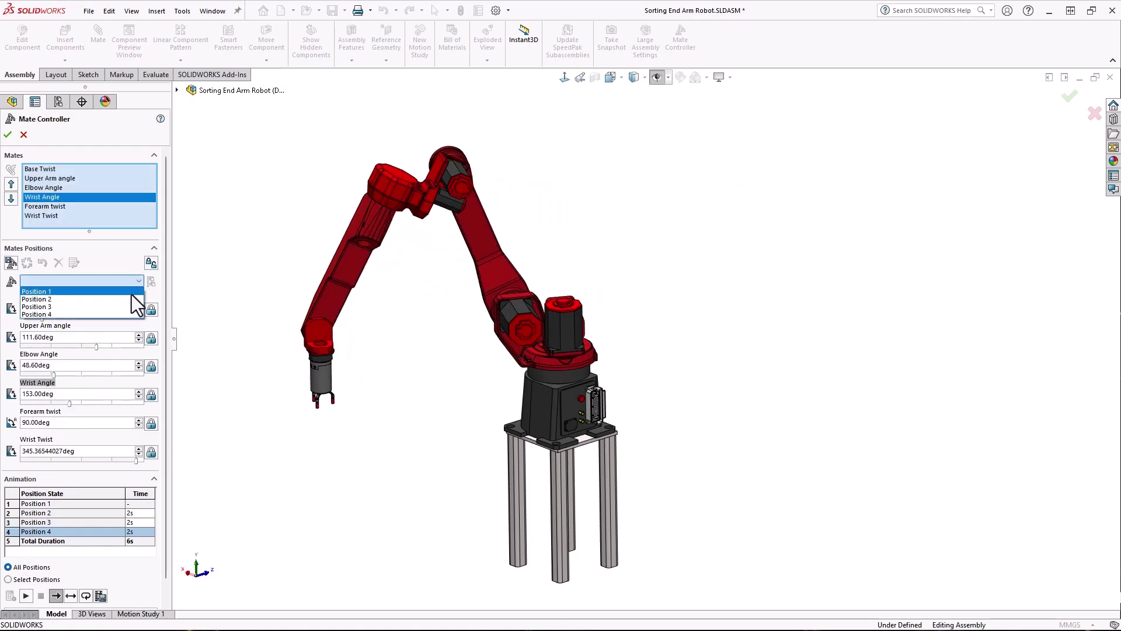
left_click(131, 293)
left_click(150, 282)
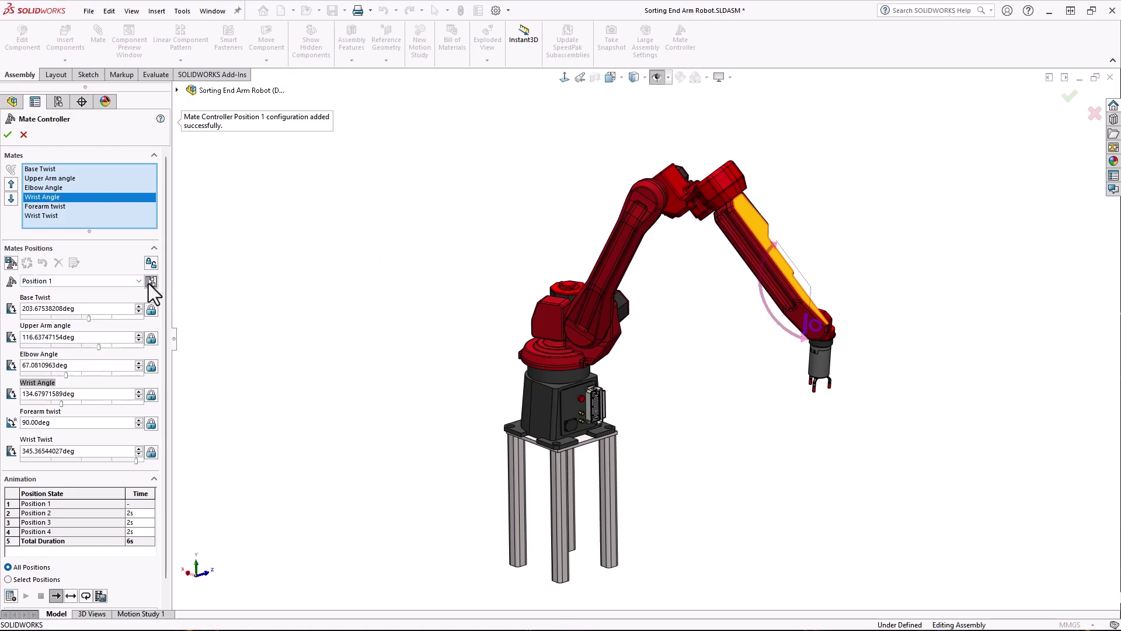
left_click(139, 282)
left_click(132, 297)
left_click(151, 283)
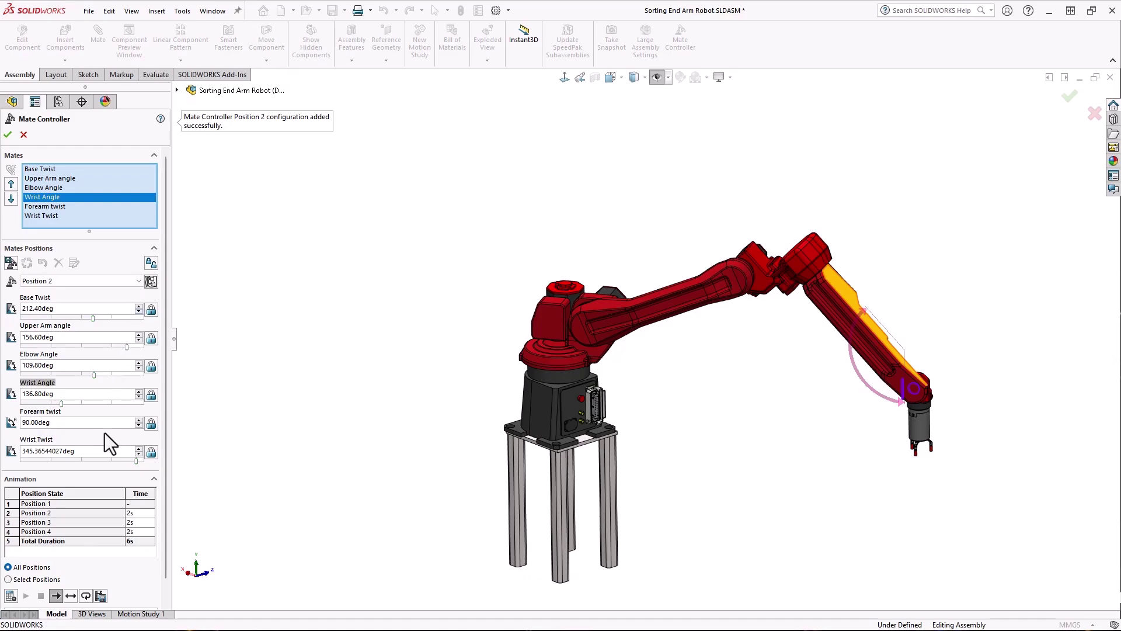
Record the position animation to the MP4 video file Sorting End Arm Robot.mp4 and accept the Mate Controller feature.
left_click(101, 595)
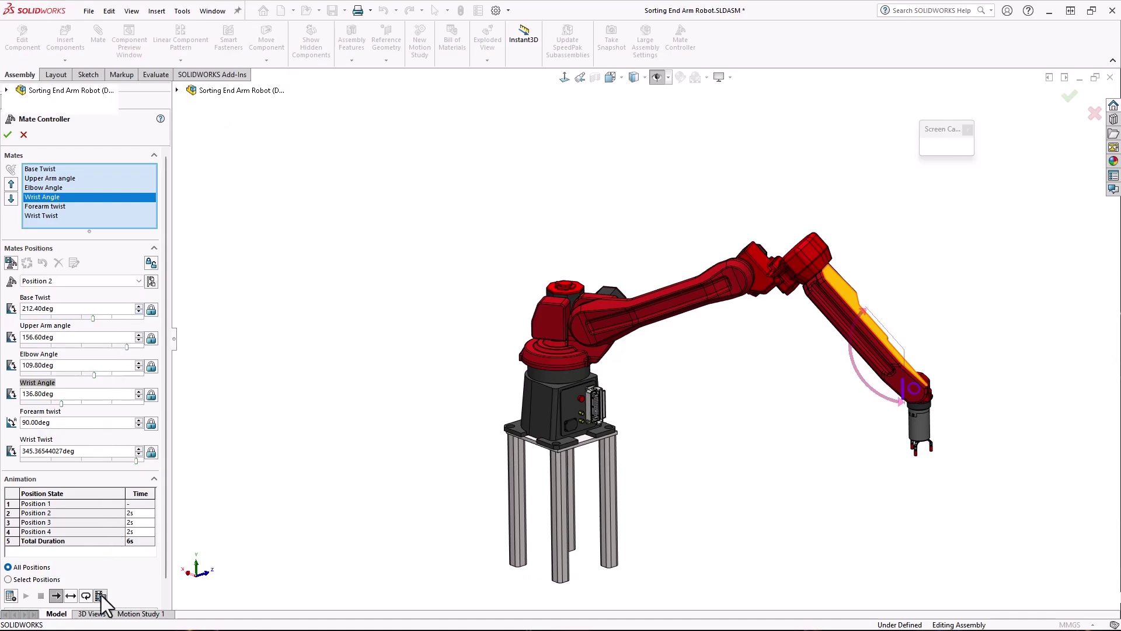
left_click(633, 323)
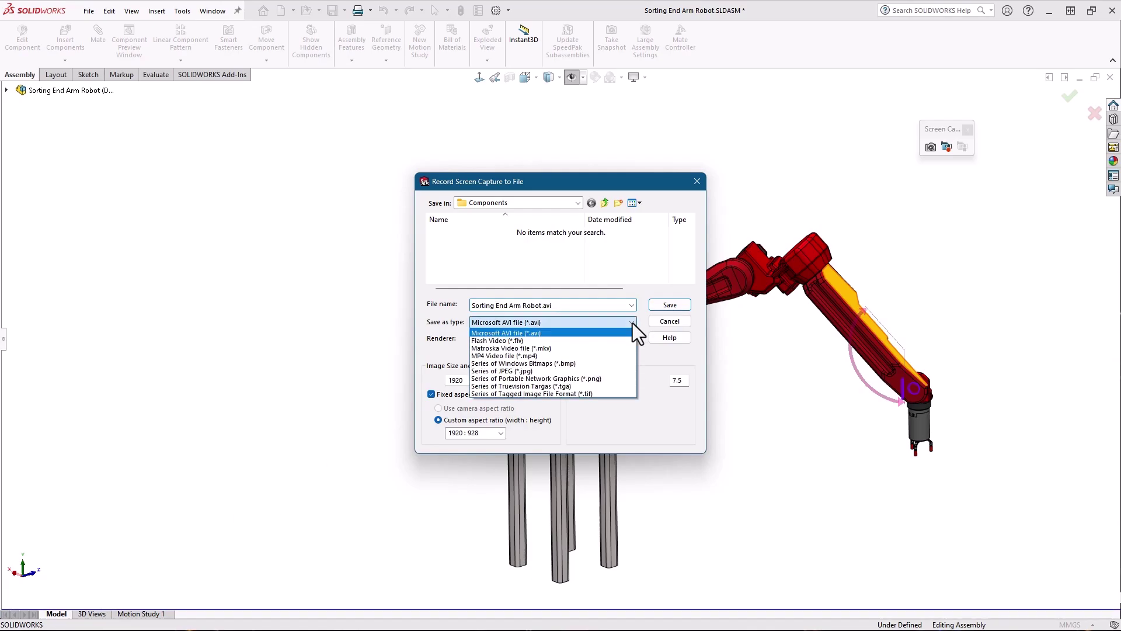
left_click(611, 356)
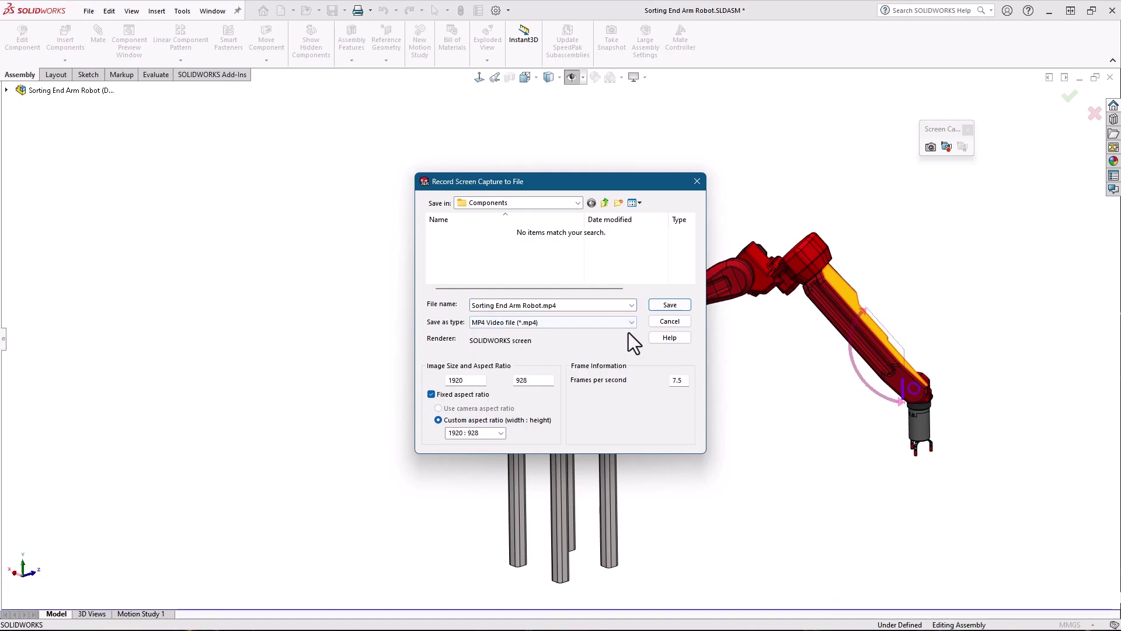
left_click(655, 305)
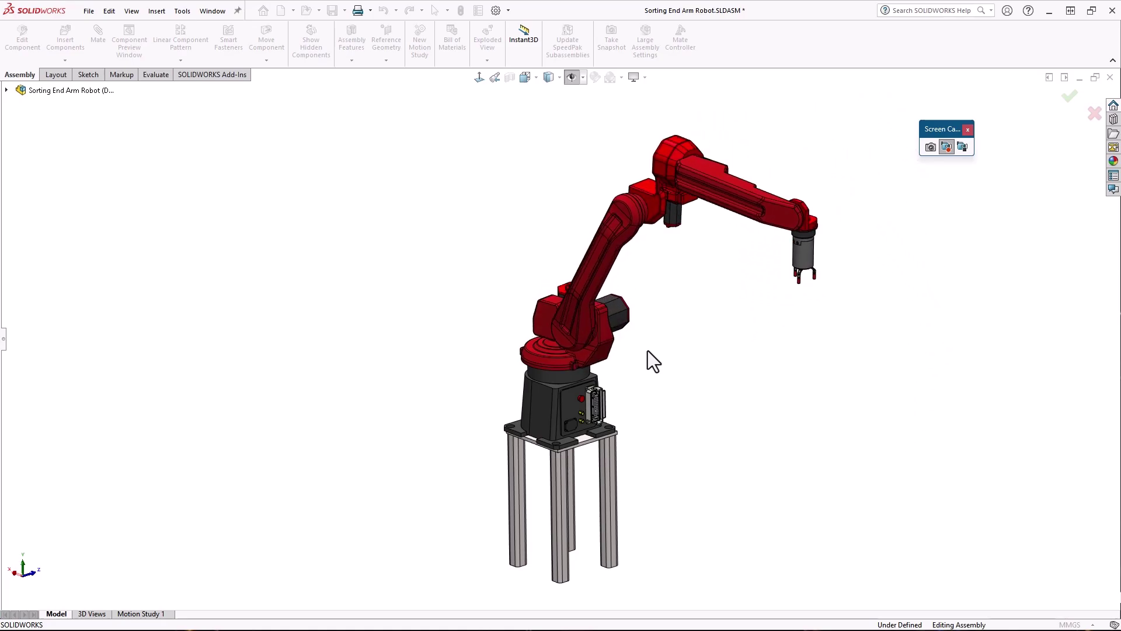
key("F9")
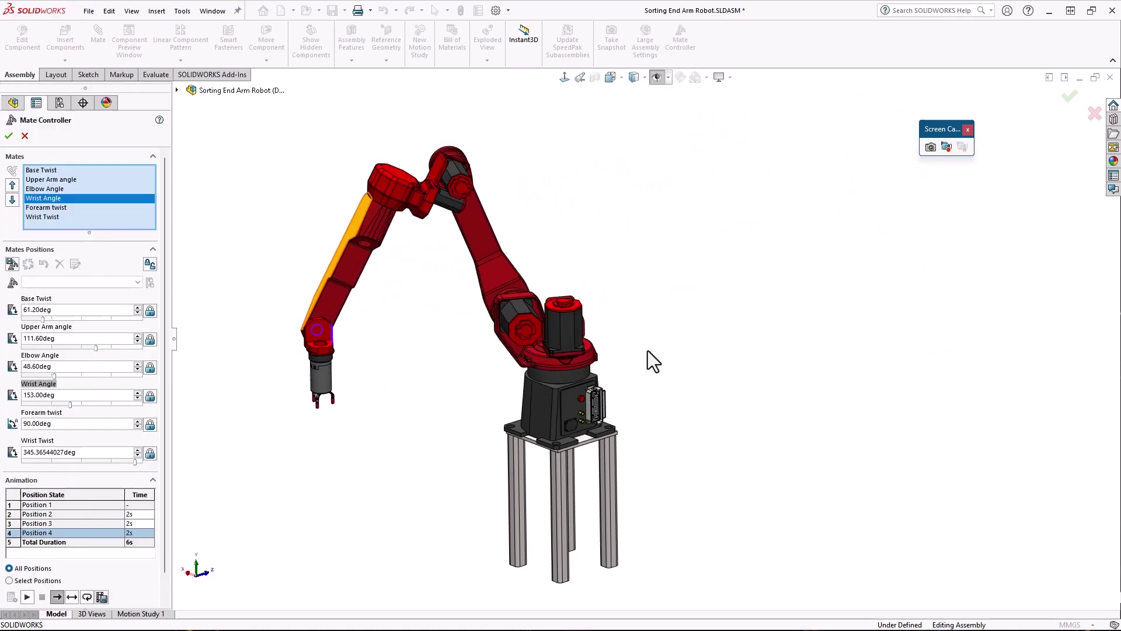
left_click(9, 137)
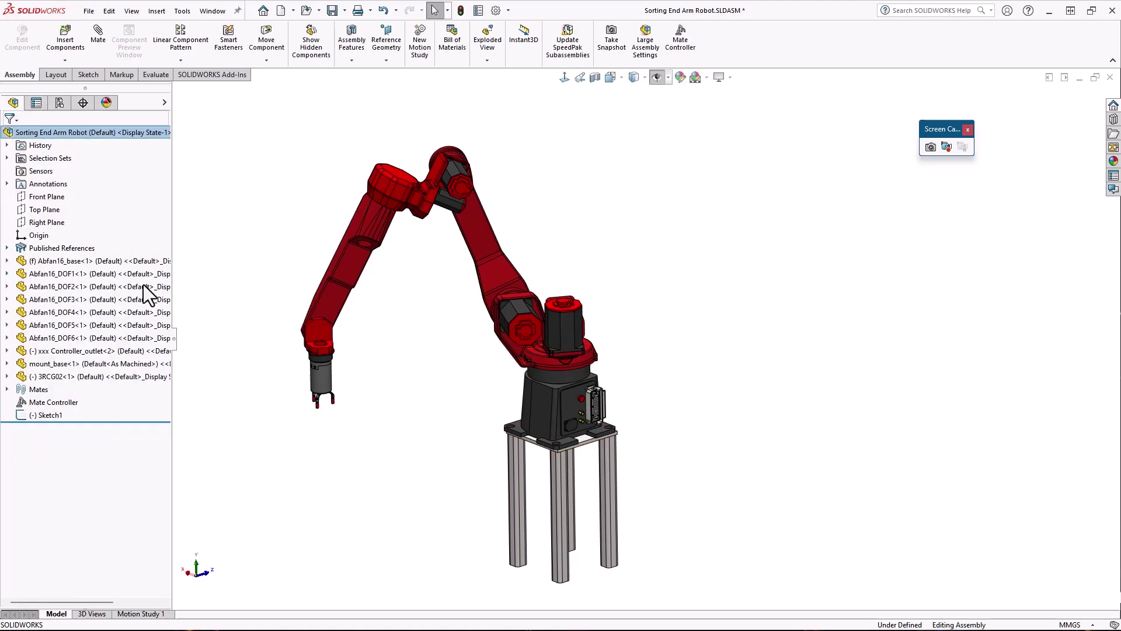
Switch the robot arm to Position 1 directly from the Mate Controller feature in the assembly tree.
left_click(71, 402)
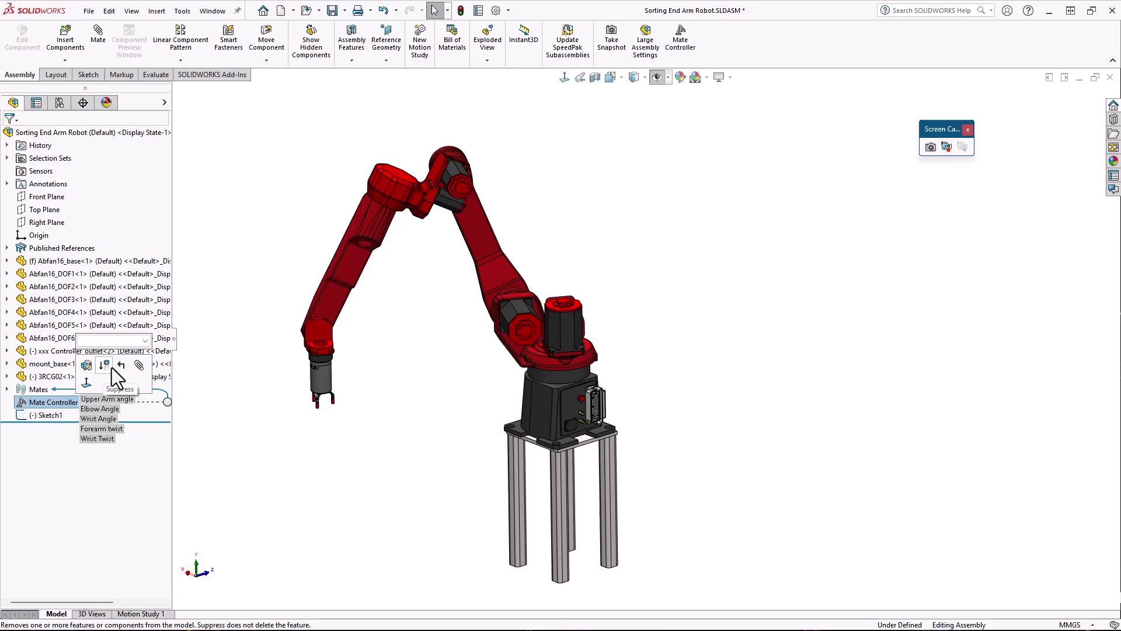
left_click(144, 342)
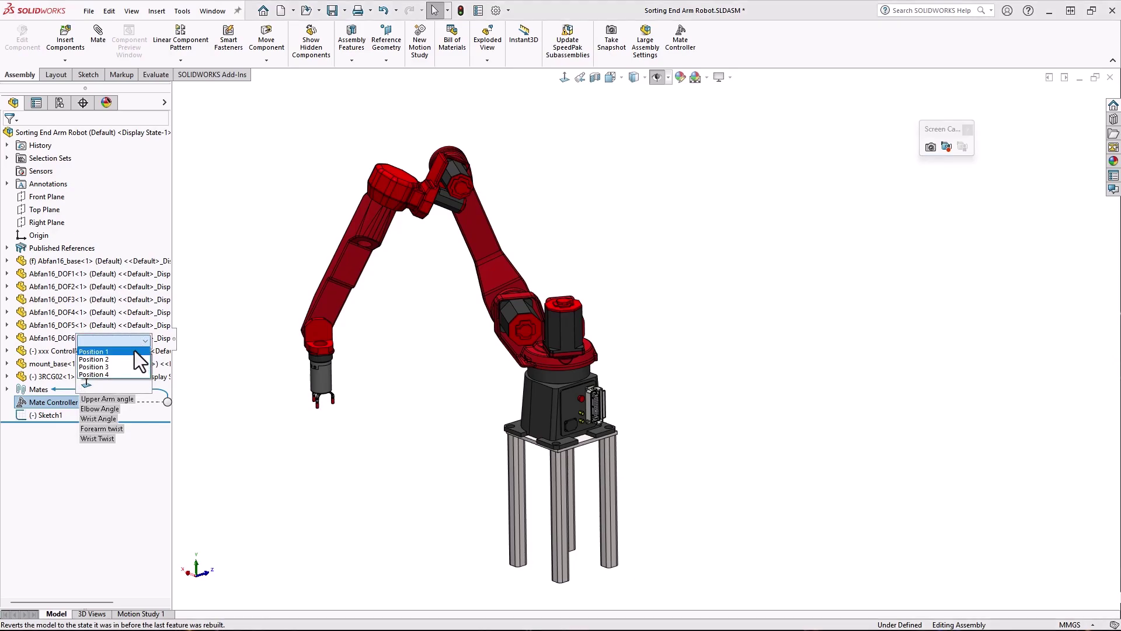
left_click(134, 351)
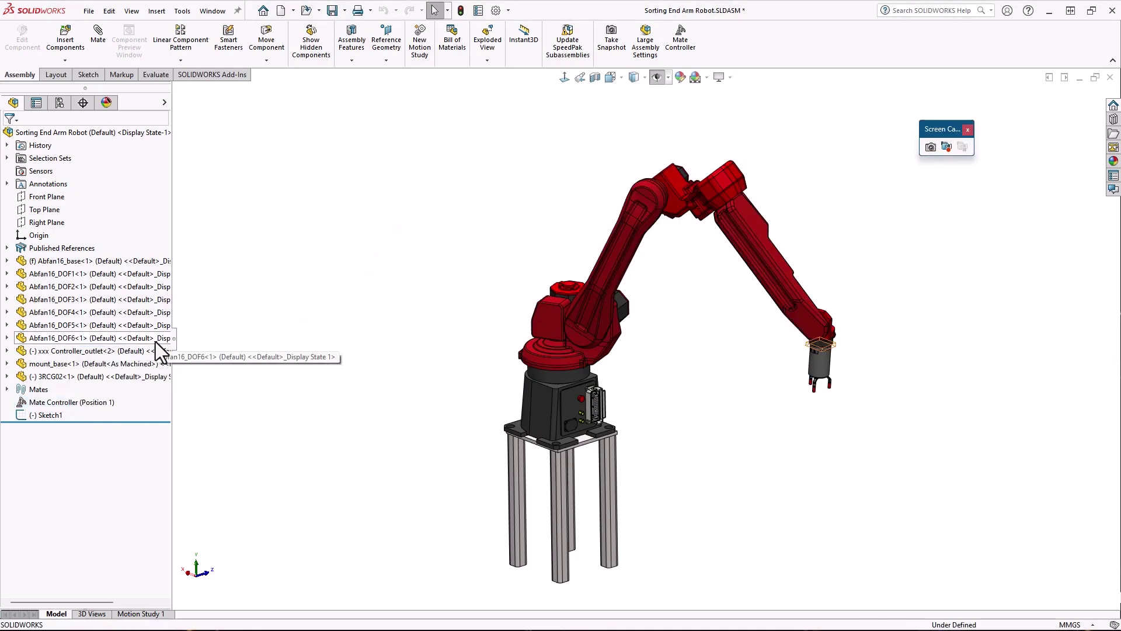